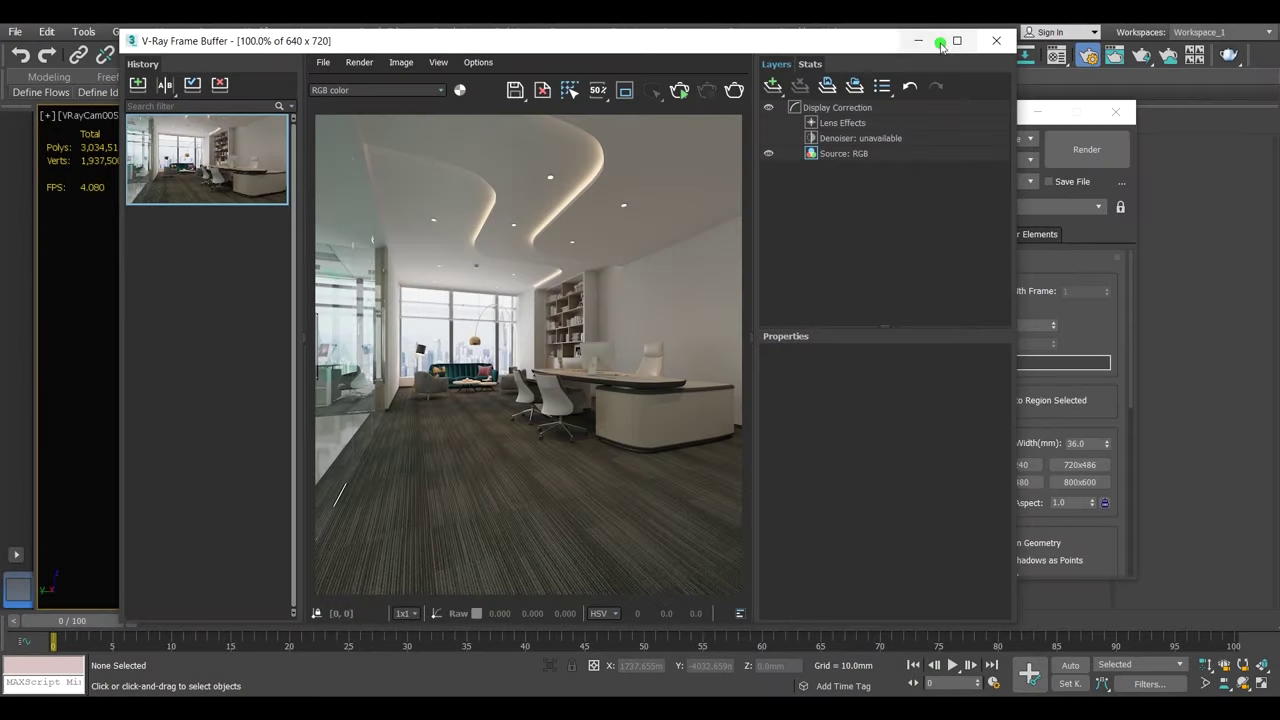
# - In Render Setup's GI tab, keep Irradiance map as the primary GI engine
pyautogui.click(956, 40)
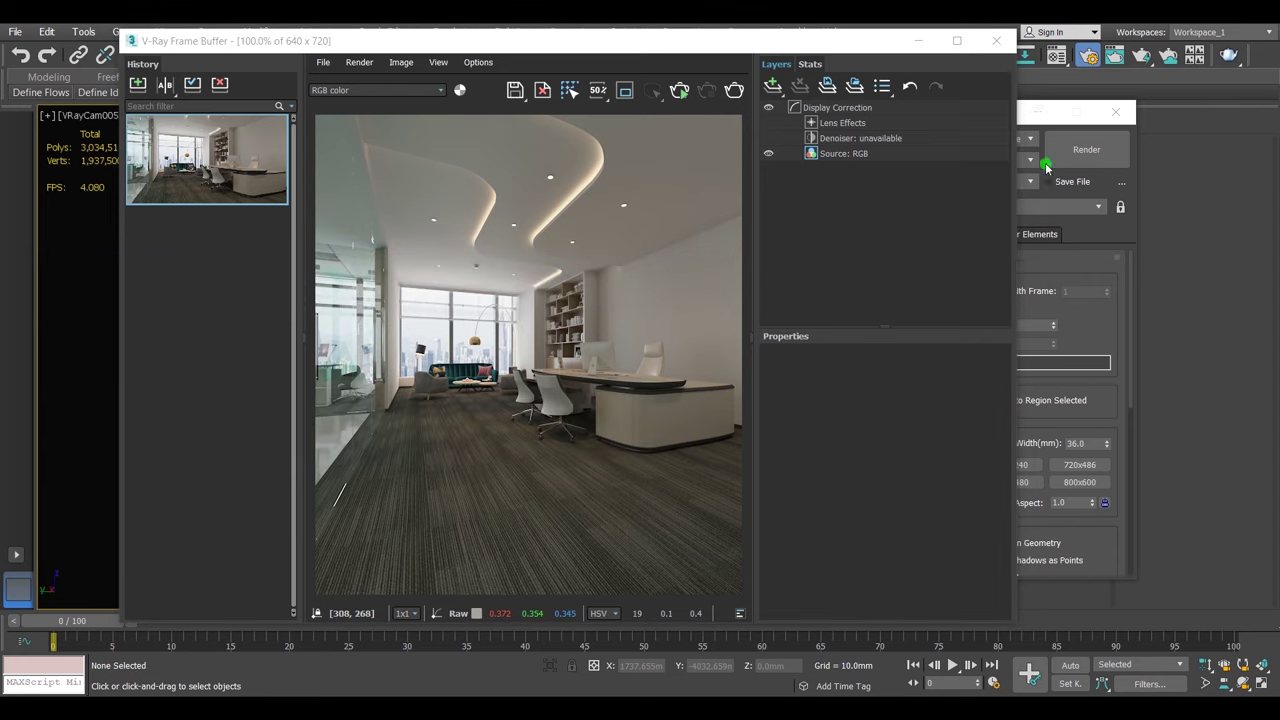
pyautogui.click(1092, 231)
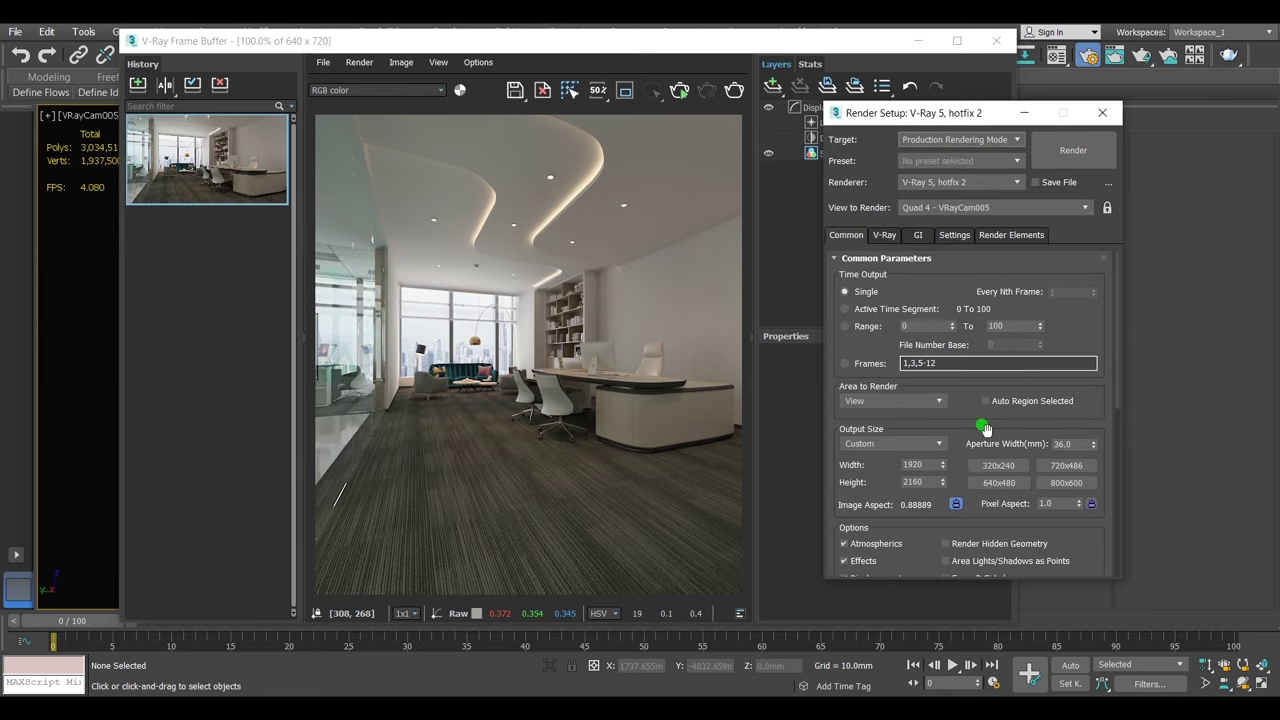
pyautogui.click(918, 234)
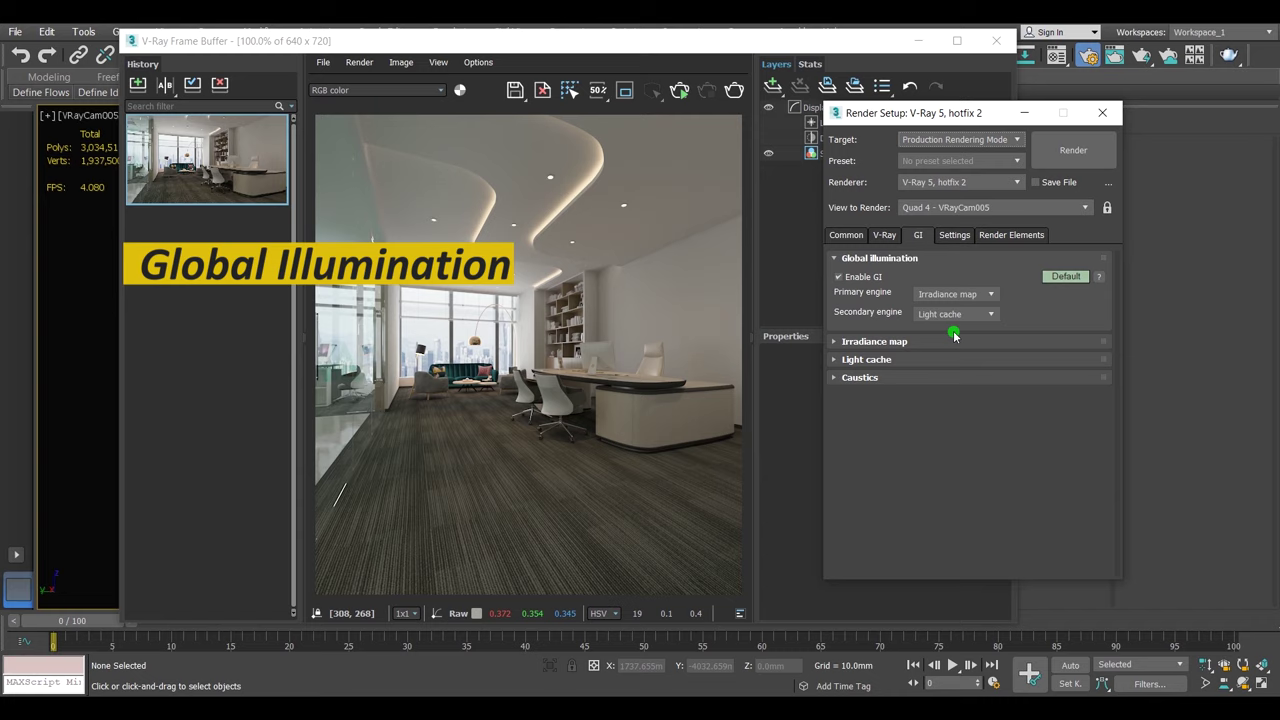
pyautogui.click(884, 234)
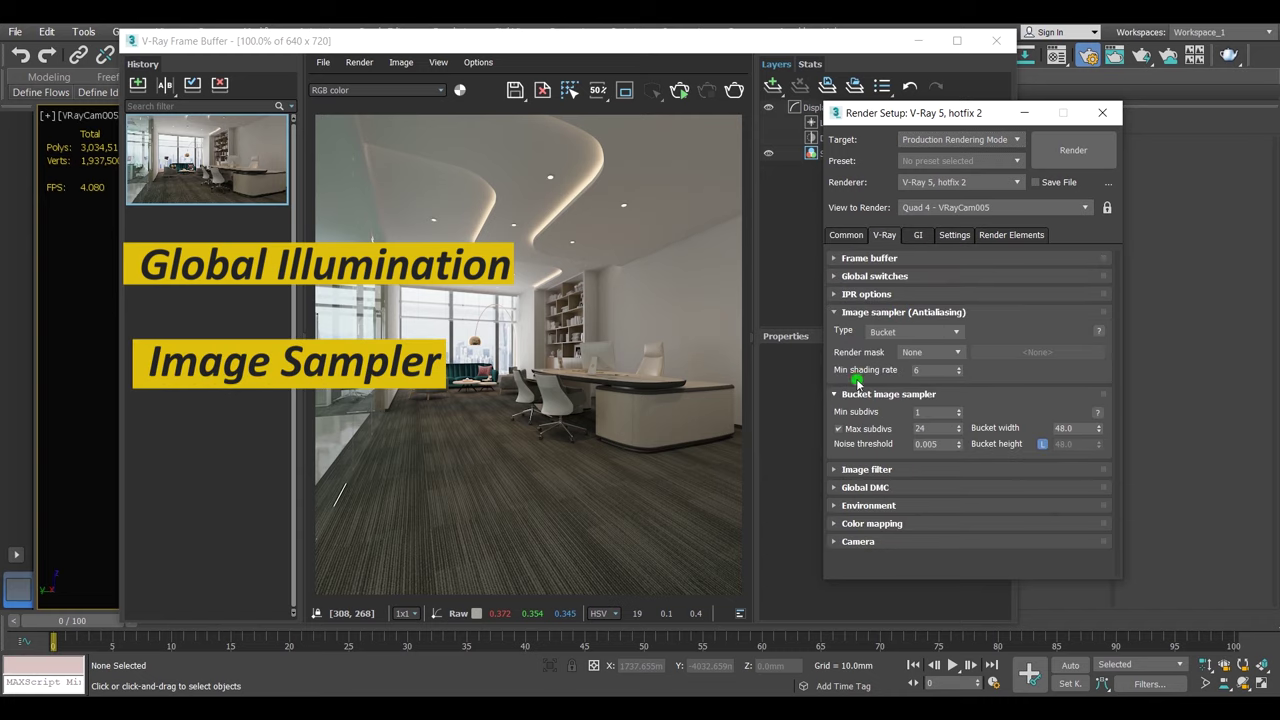
pyautogui.click(920, 235)
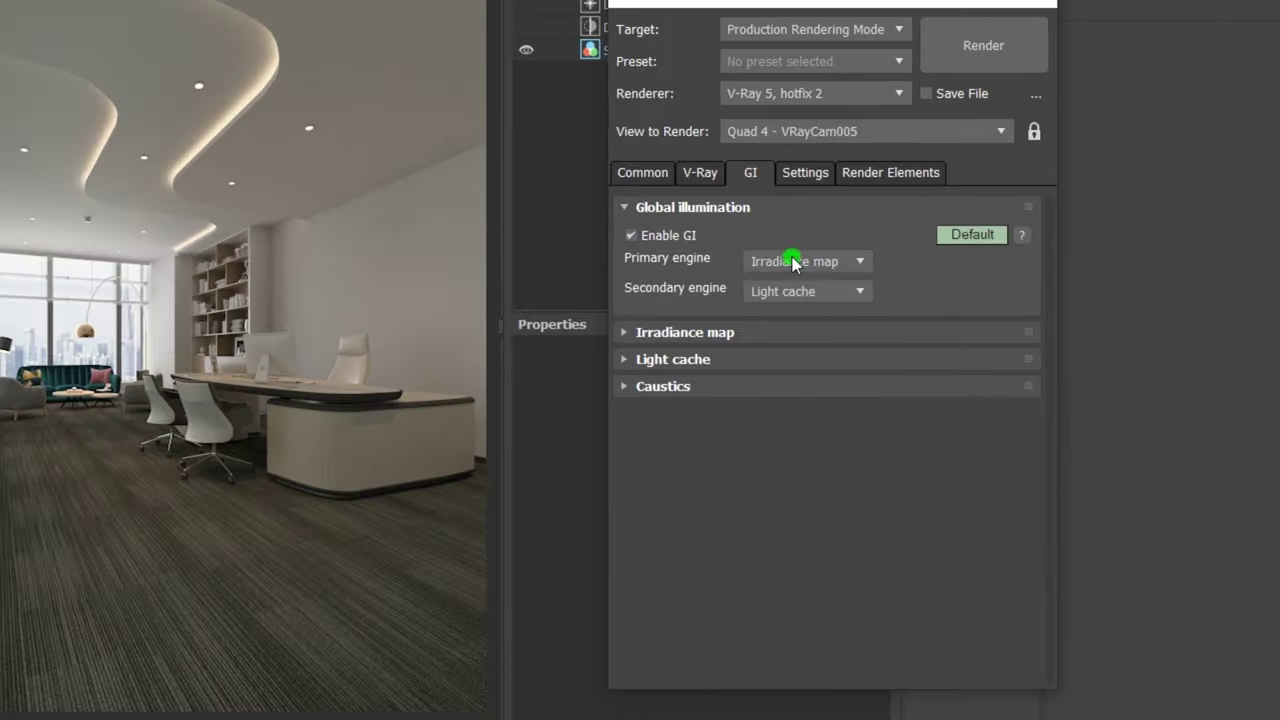
pyautogui.click(756, 338)
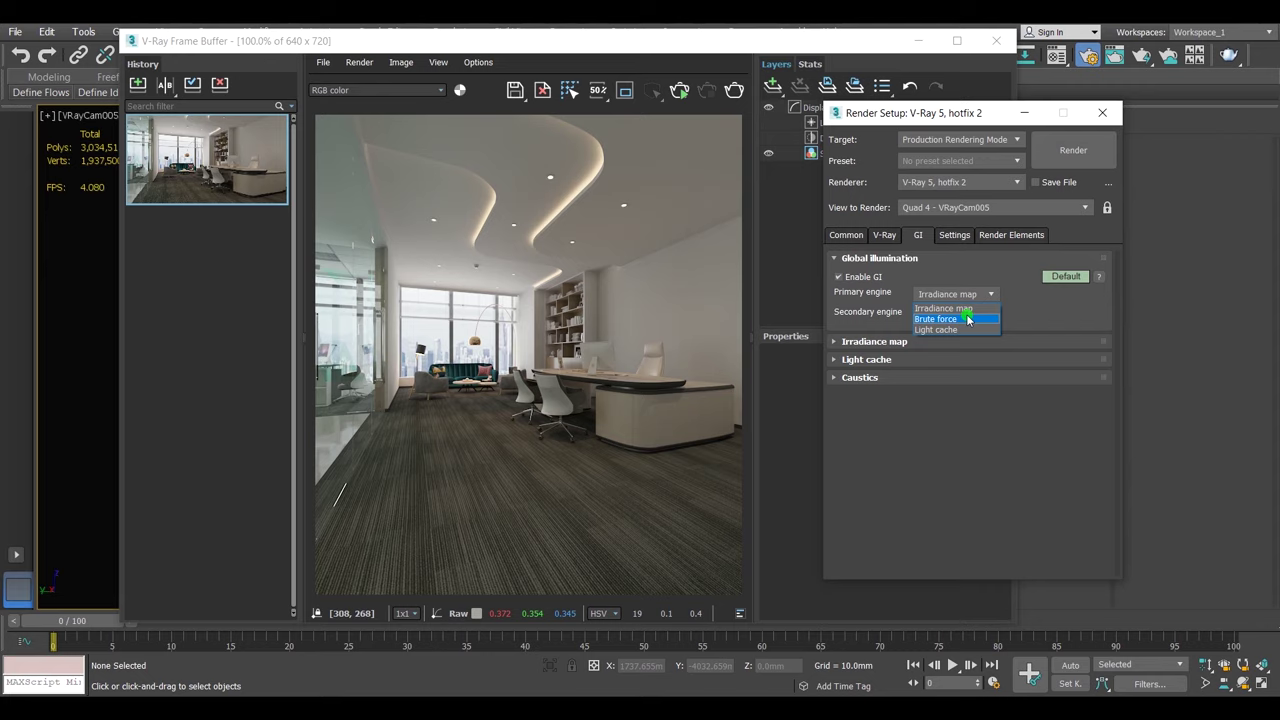
pyautogui.click(946, 308)
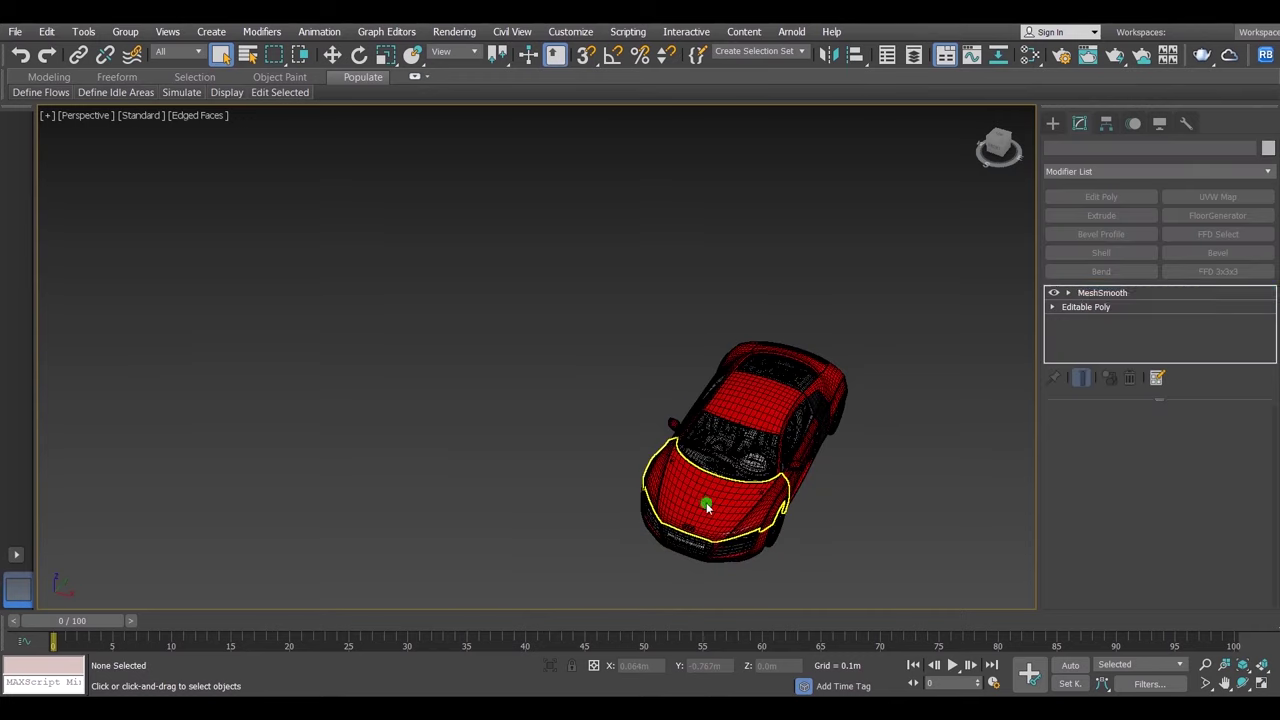
# - Add Edit Poly to the car's hood and attach all other car parts to it
pyautogui.click(706, 507)
pyautogui.click(1112, 197)
pyautogui.click(1146, 452)
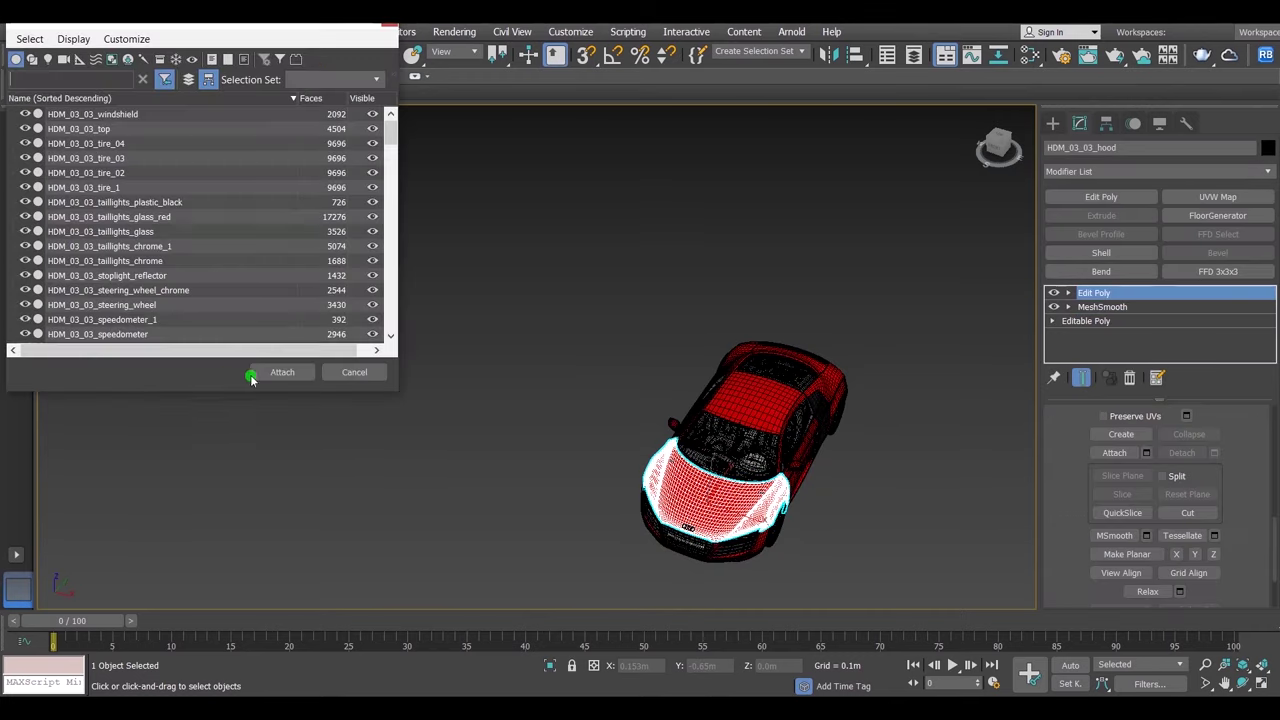
pyautogui.hotkey('ctrl', 'a')
pyautogui.click(282, 372)
pyautogui.click(732, 337)
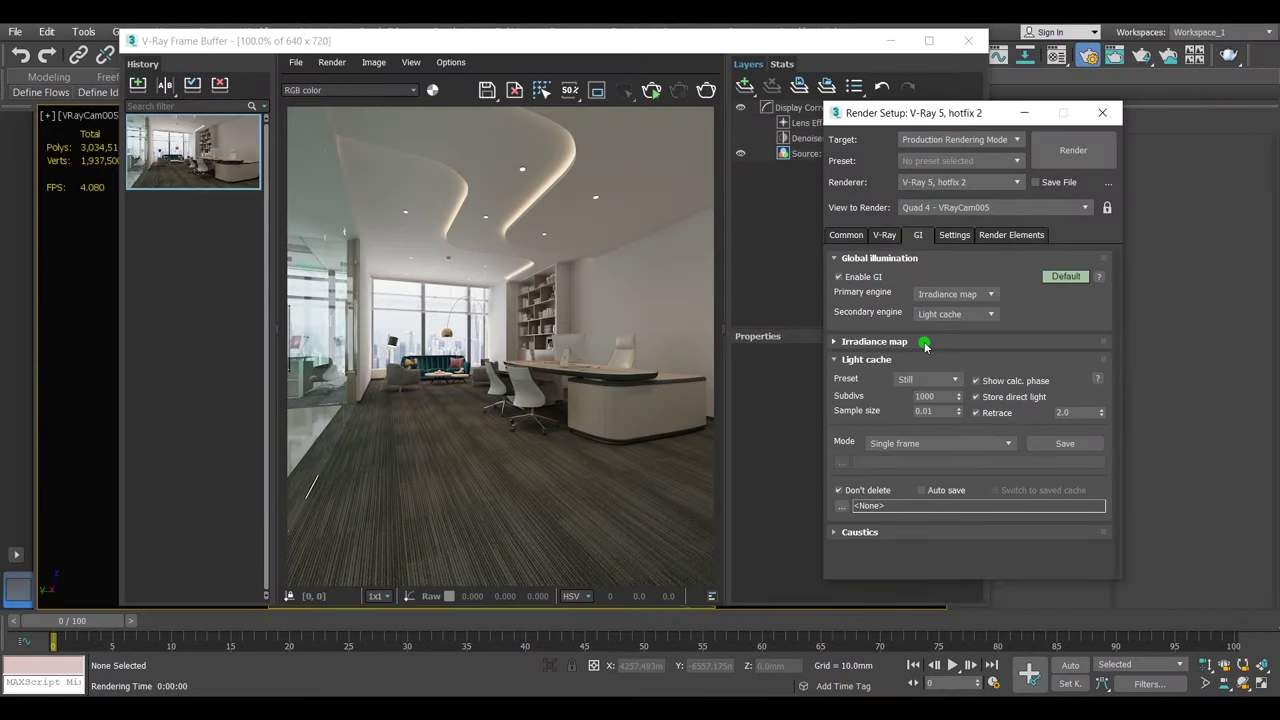
# - Change the Irradiance map Current preset from High to Low
pyautogui.click(925, 342)
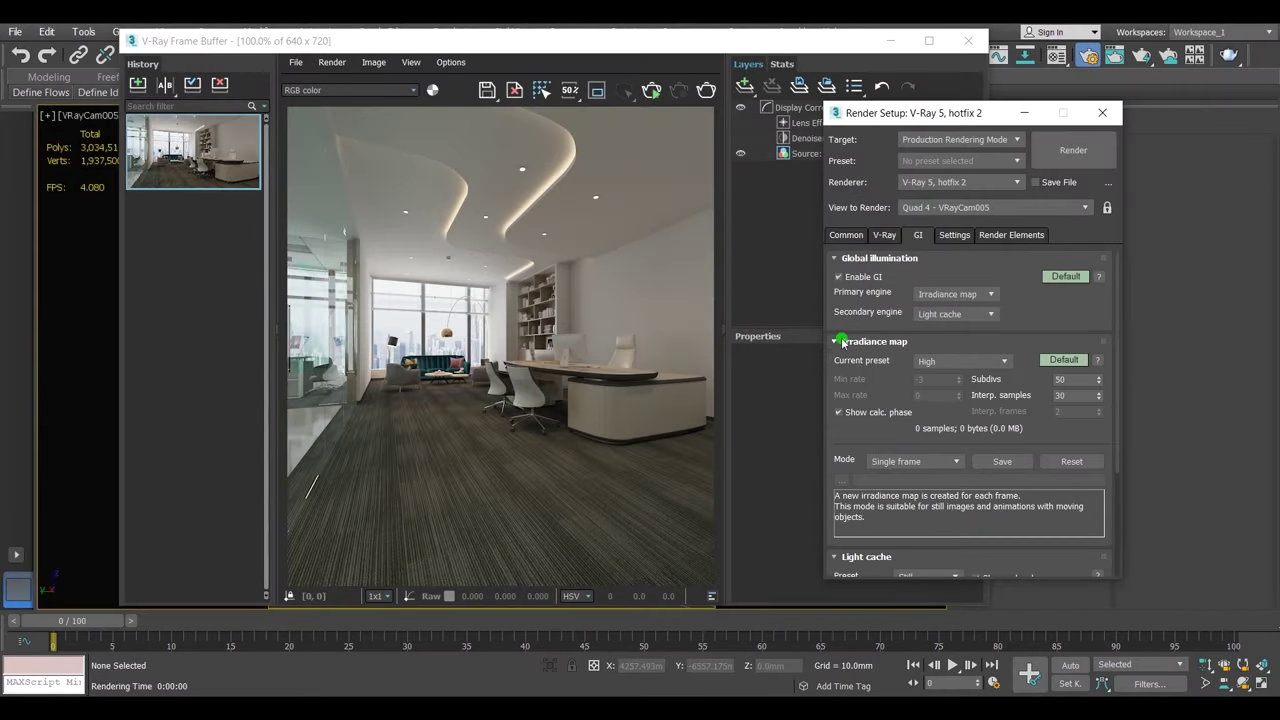
pyautogui.click(945, 364)
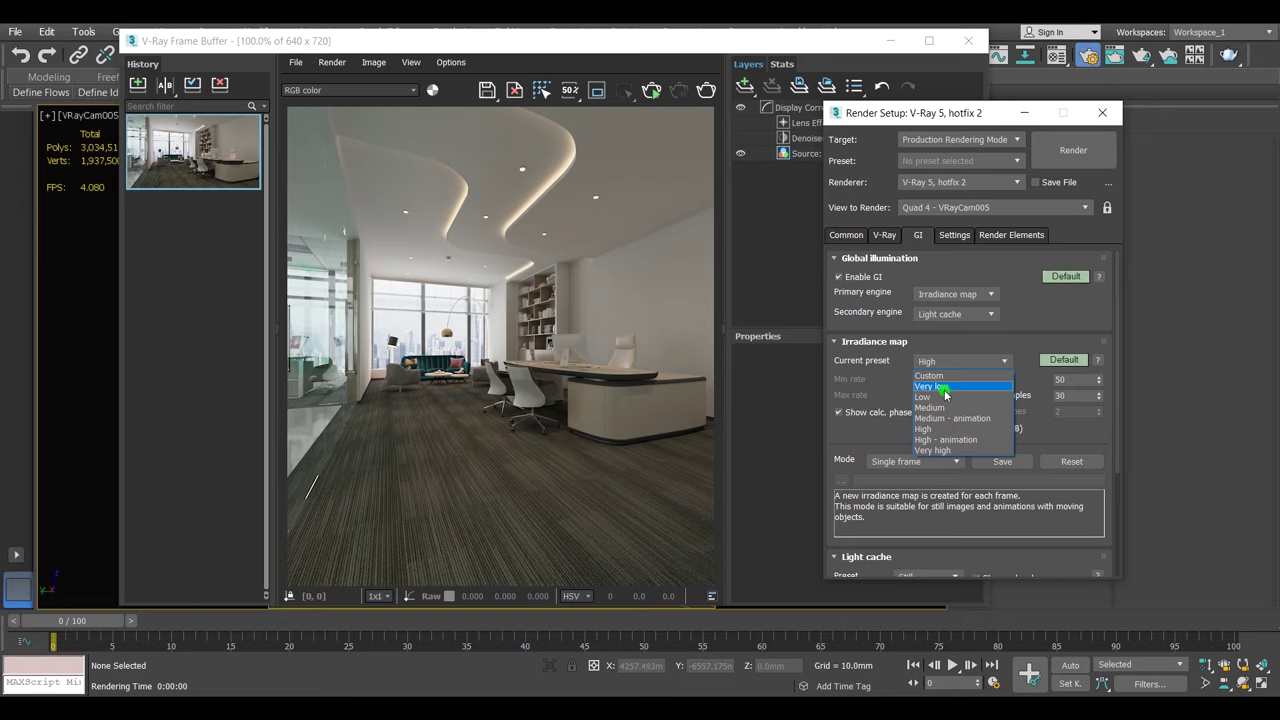
pyautogui.click(940, 397)
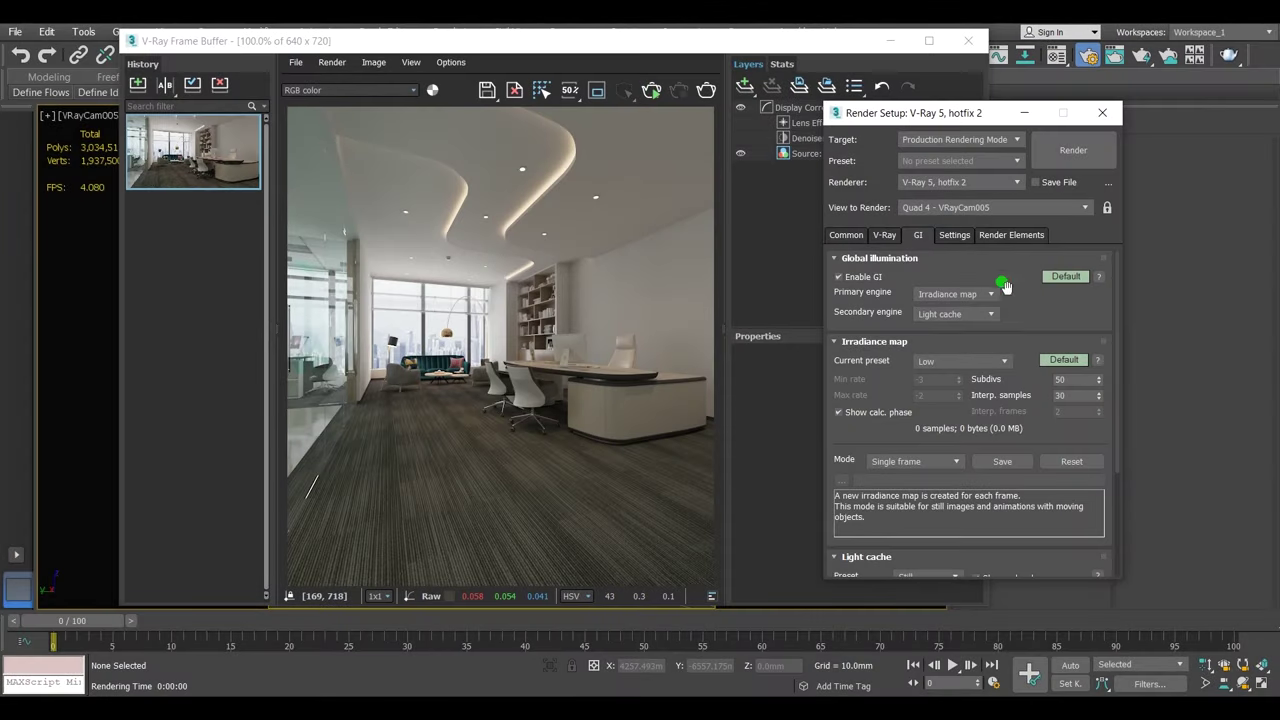
# - Keep the Bucket image sampler and set Max subdivs to 6, Noise threshold to 0.01
pyautogui.click(884, 235)
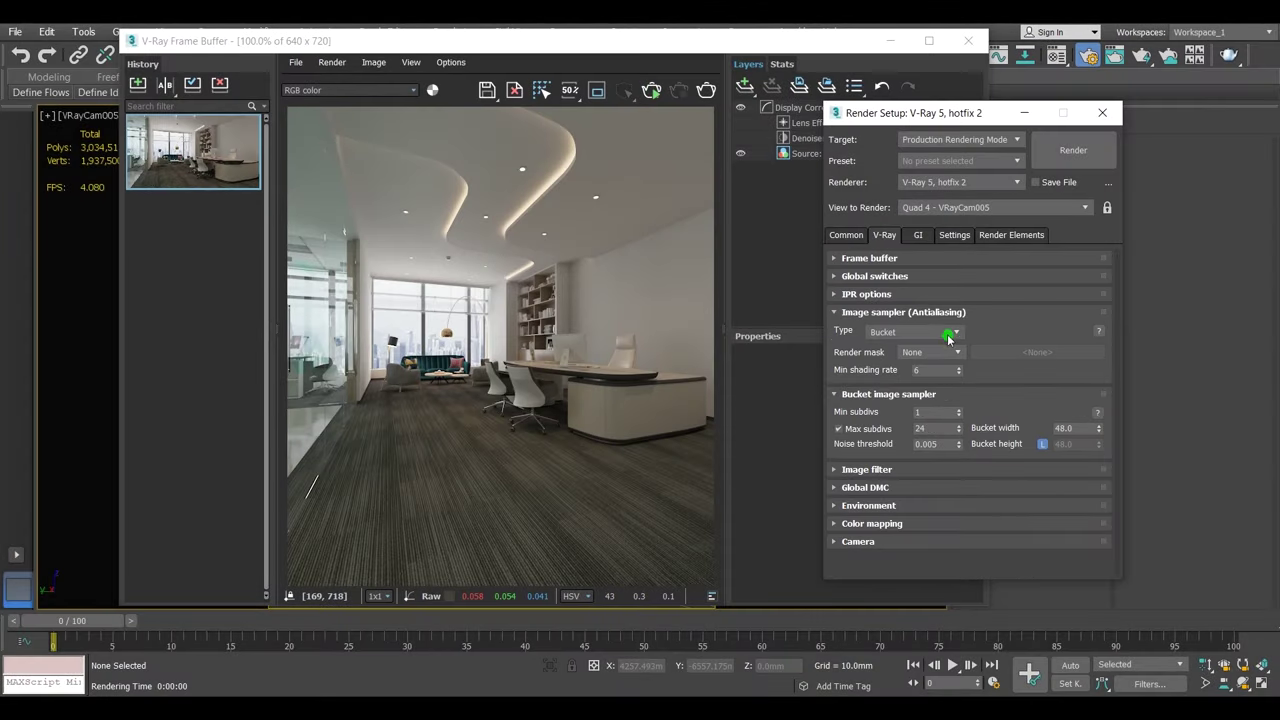
pyautogui.click(948, 334)
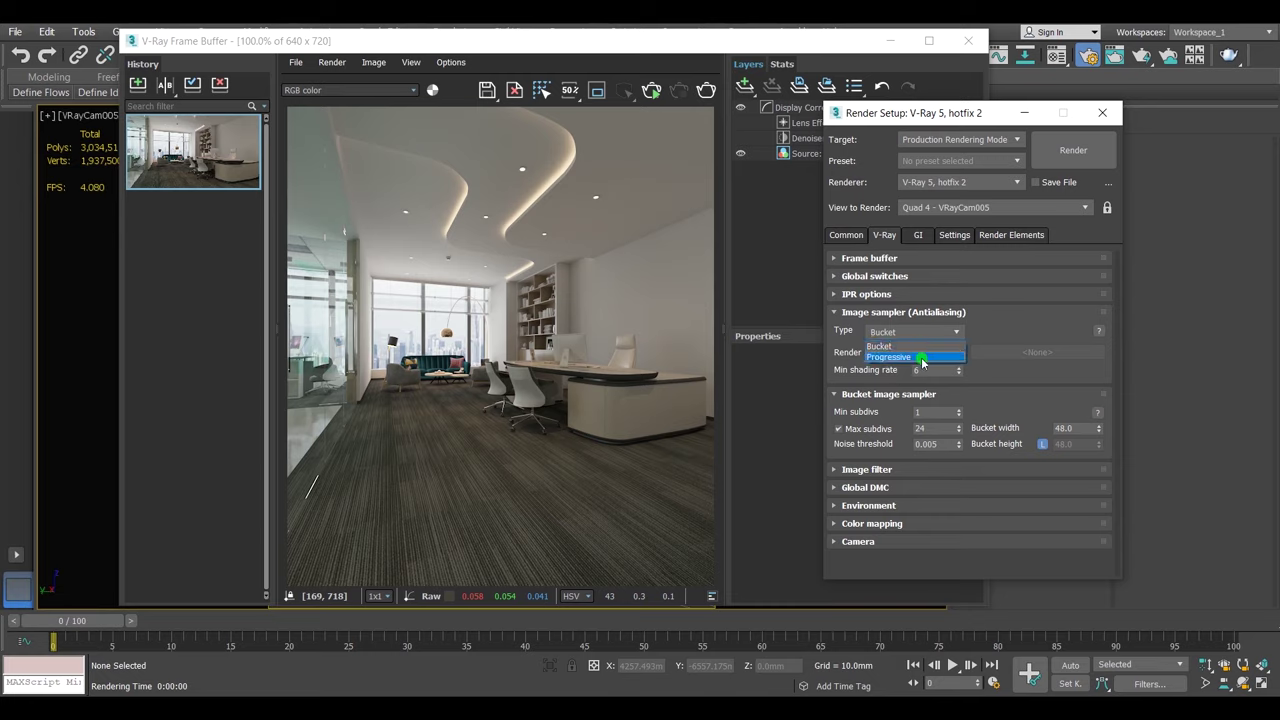
pyautogui.click(900, 346)
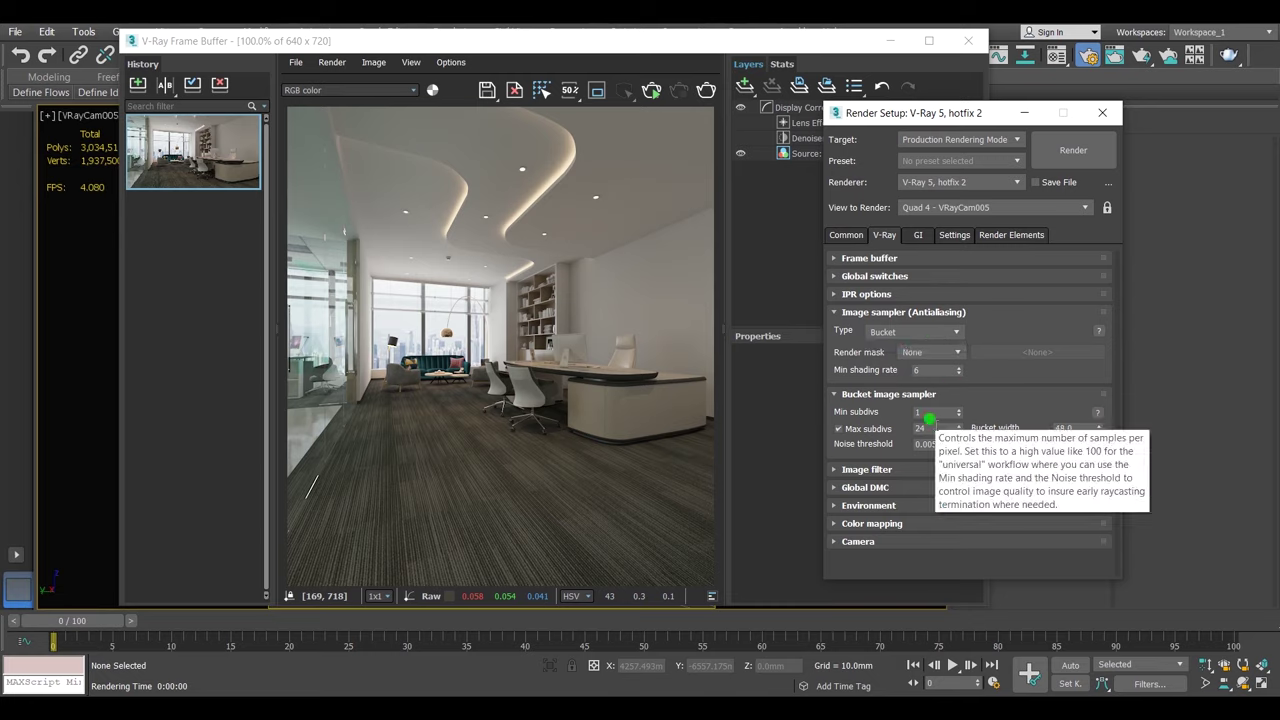
pyautogui.moveTo(925, 428); pyautogui.dragTo(894, 429)
pyautogui.write('6')
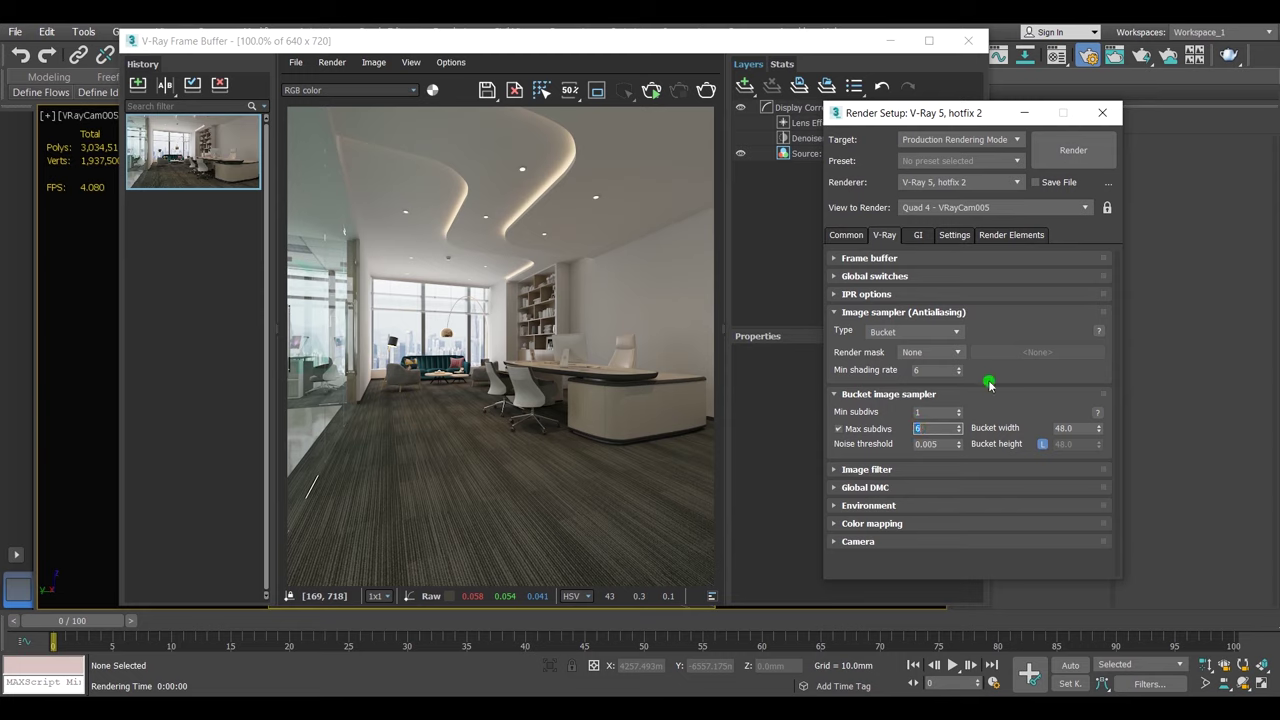
pyautogui.click(708, 424)
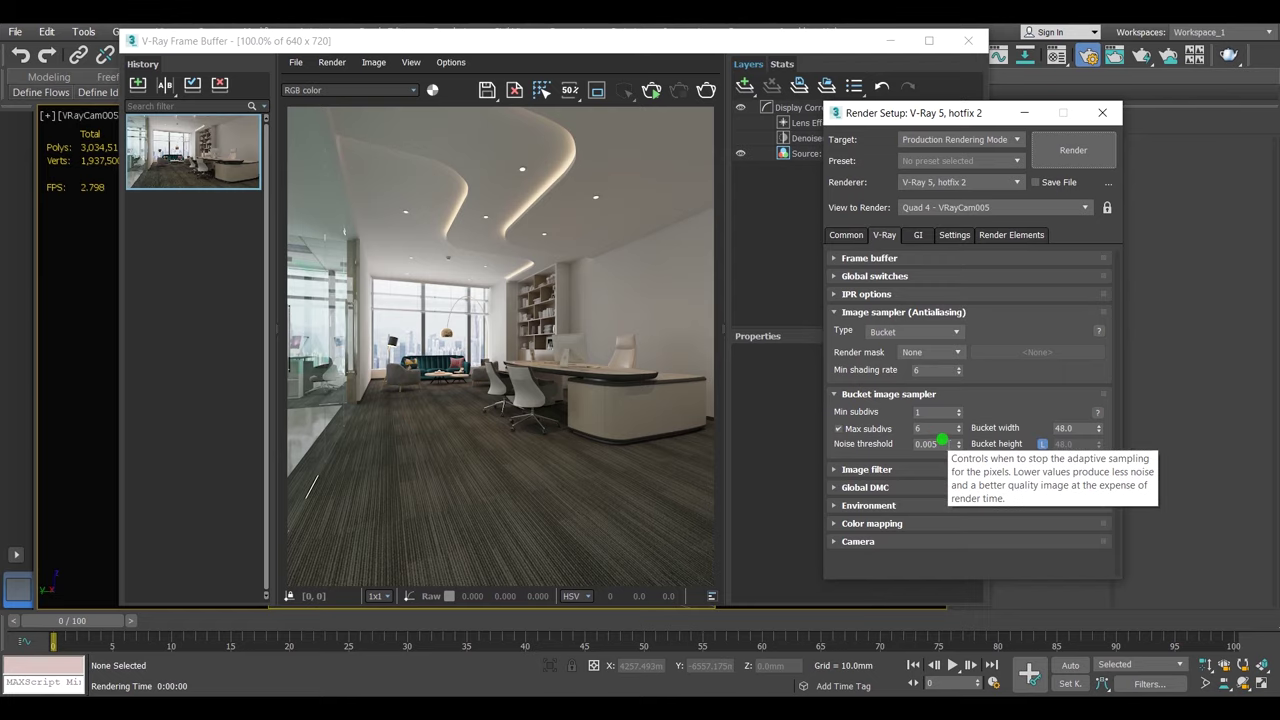
pyautogui.doubleClick(926, 443)
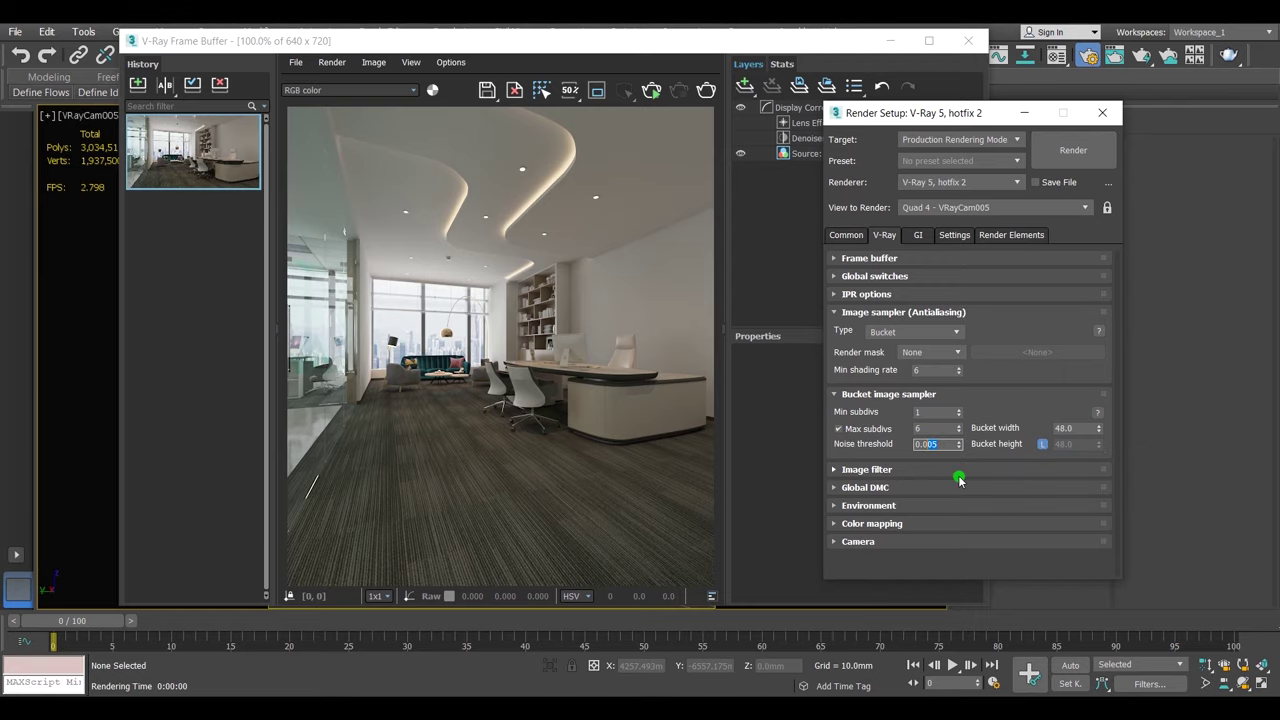
pyautogui.write('0.01')
pyautogui.click(958, 476)
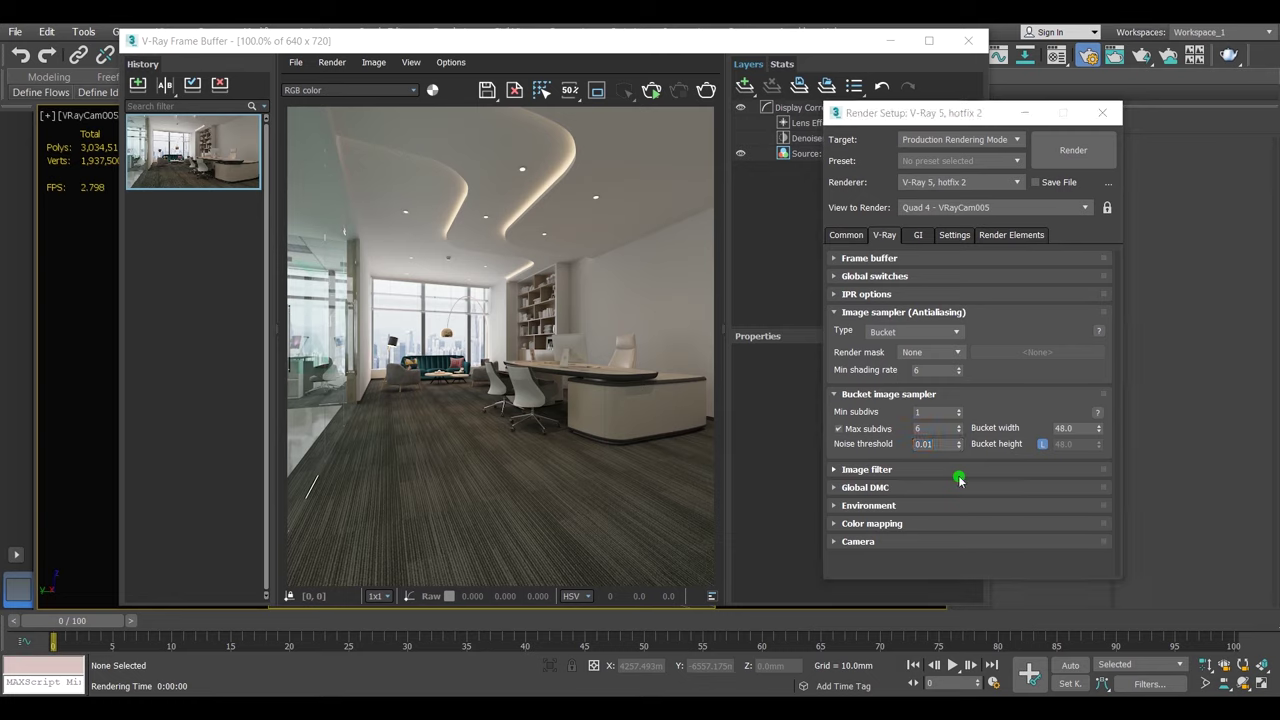
# - Add a VRayDenoiser render element using NVIDIA AI denoiser, then render the office
pyautogui.click(1036, 234)
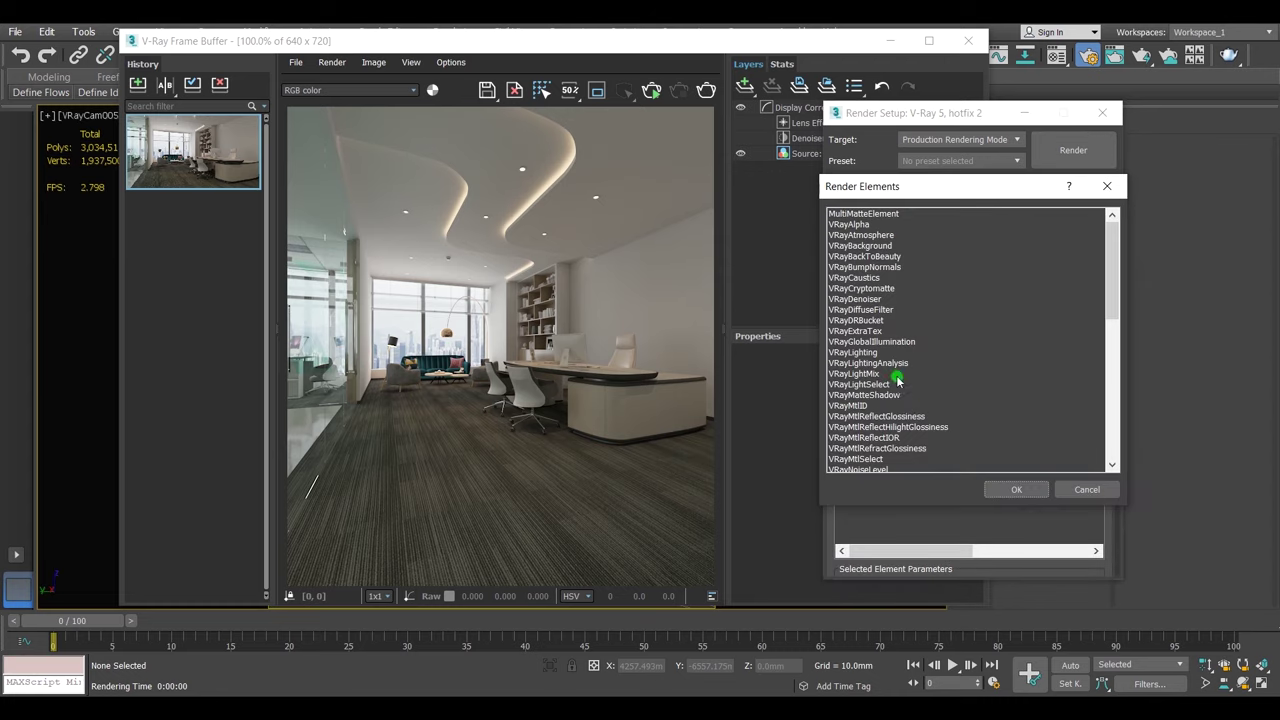
pyautogui.click(860, 299)
pyautogui.doubleClick(860, 299)
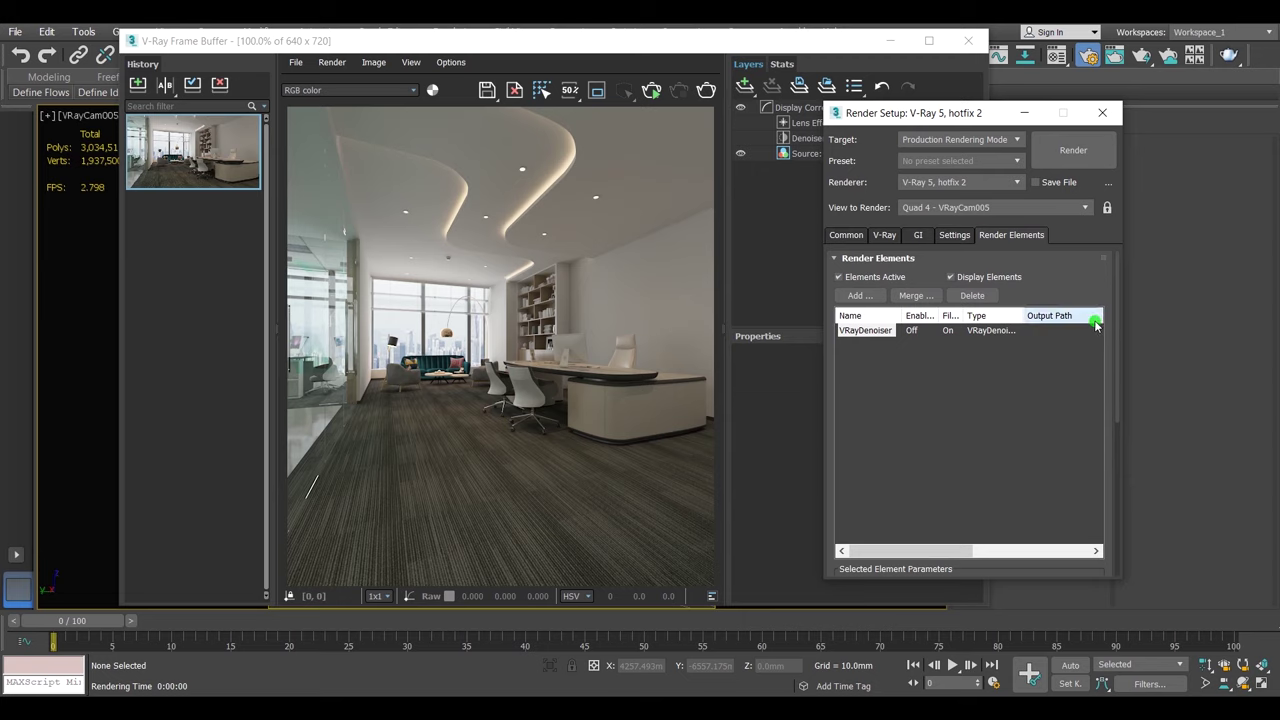
pyautogui.moveTo(1114, 280); pyautogui.dragTo(1117, 457)
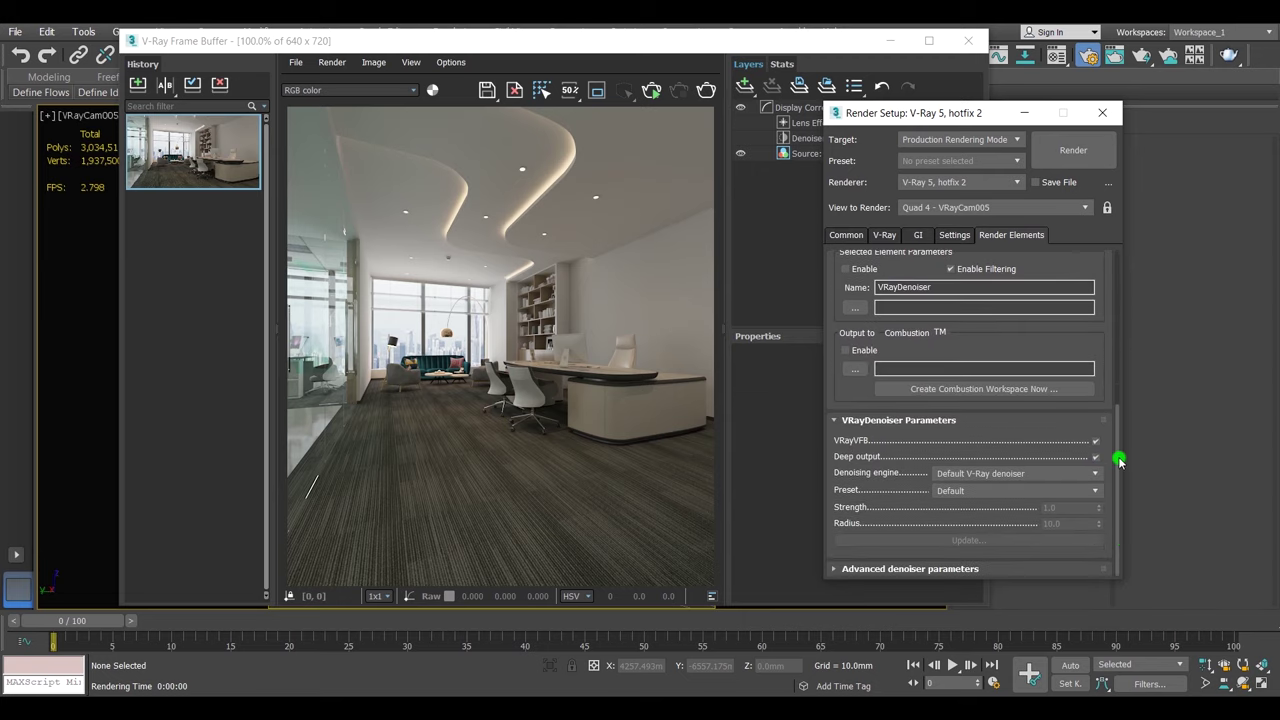
pyautogui.click(1008, 474)
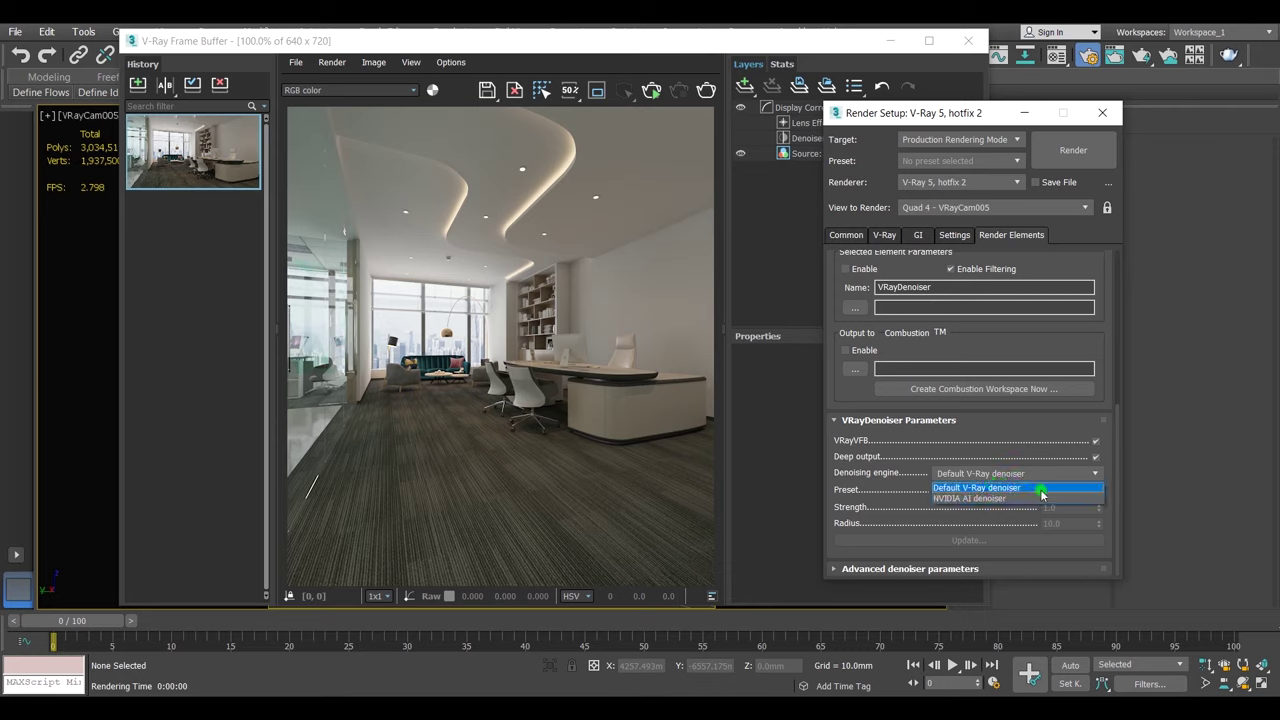
pyautogui.click(975, 499)
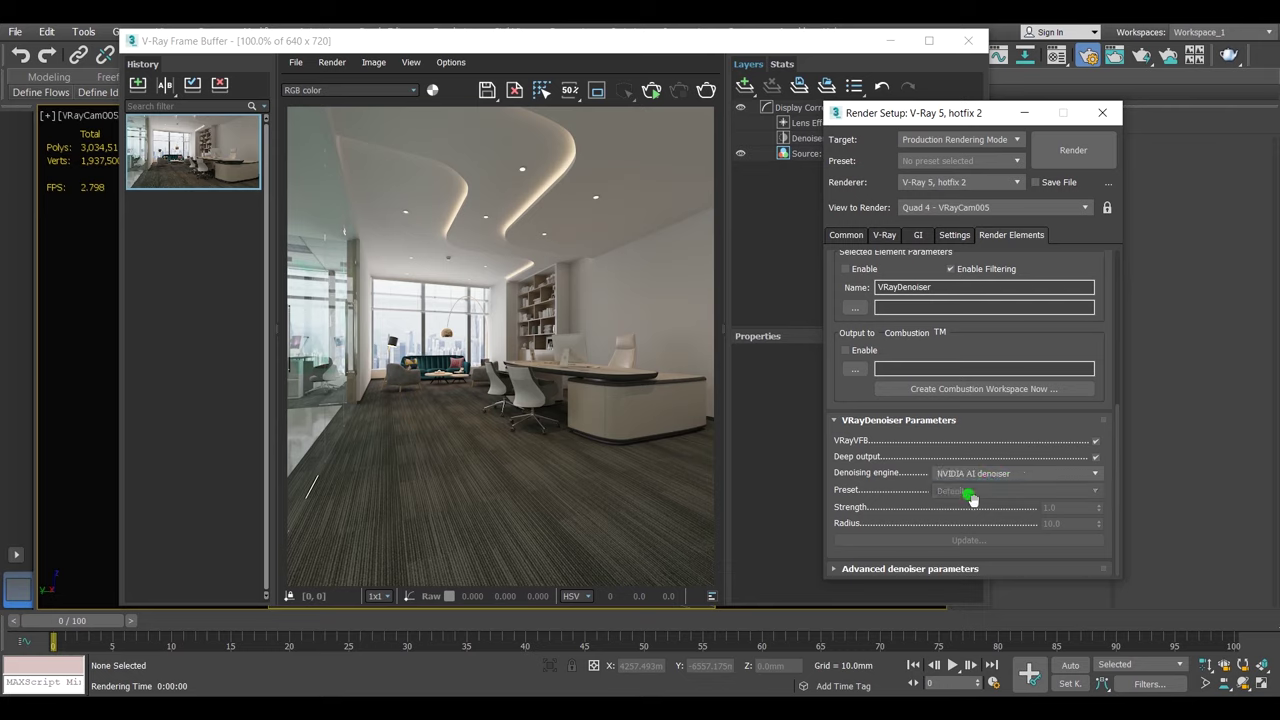
pyautogui.click(1088, 150)
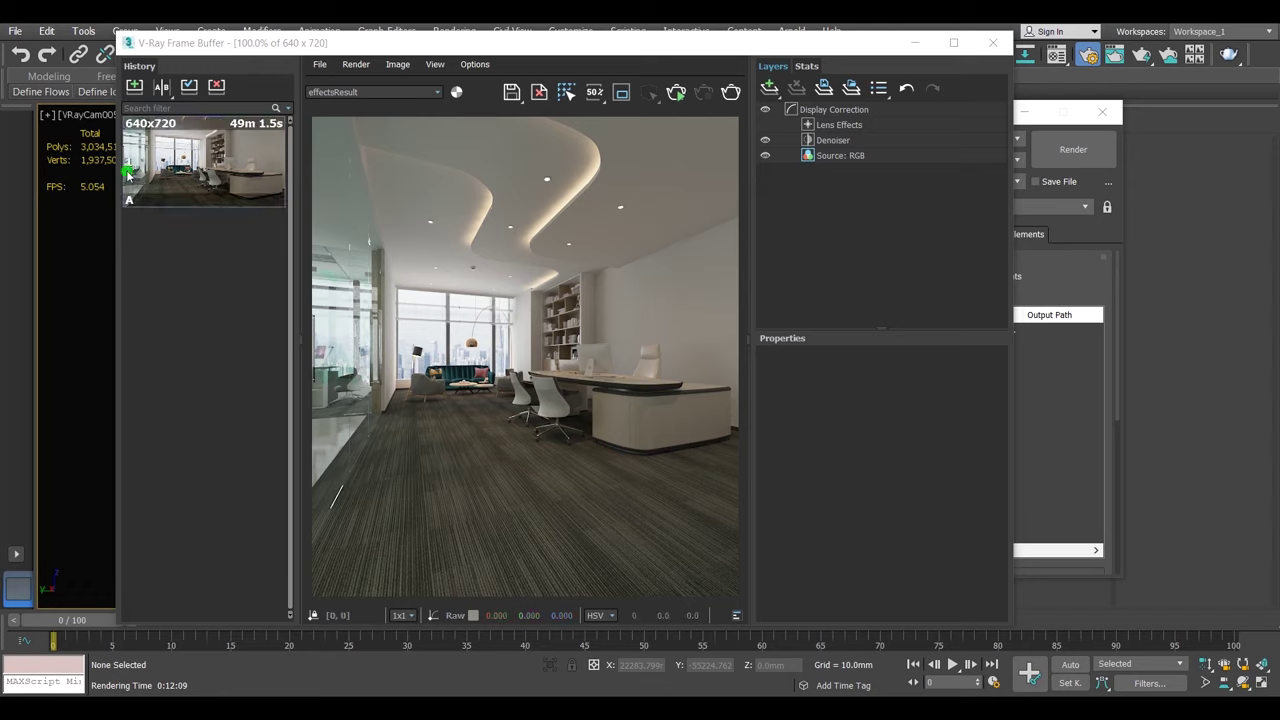
# - Save the render to VFB History, compare 11m 57.2s against 49m 1.5s, and view RGB color
pyautogui.click(135, 88)
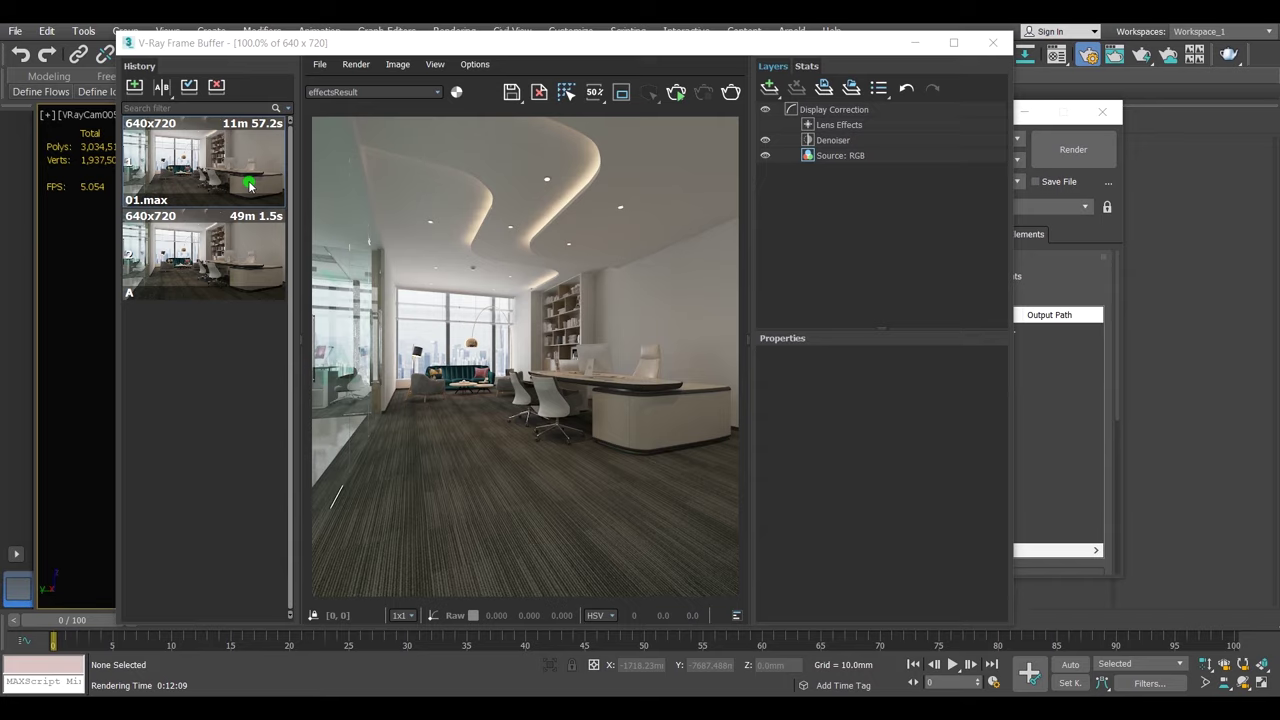
pyautogui.click(375, 92)
pyautogui.click(363, 106)
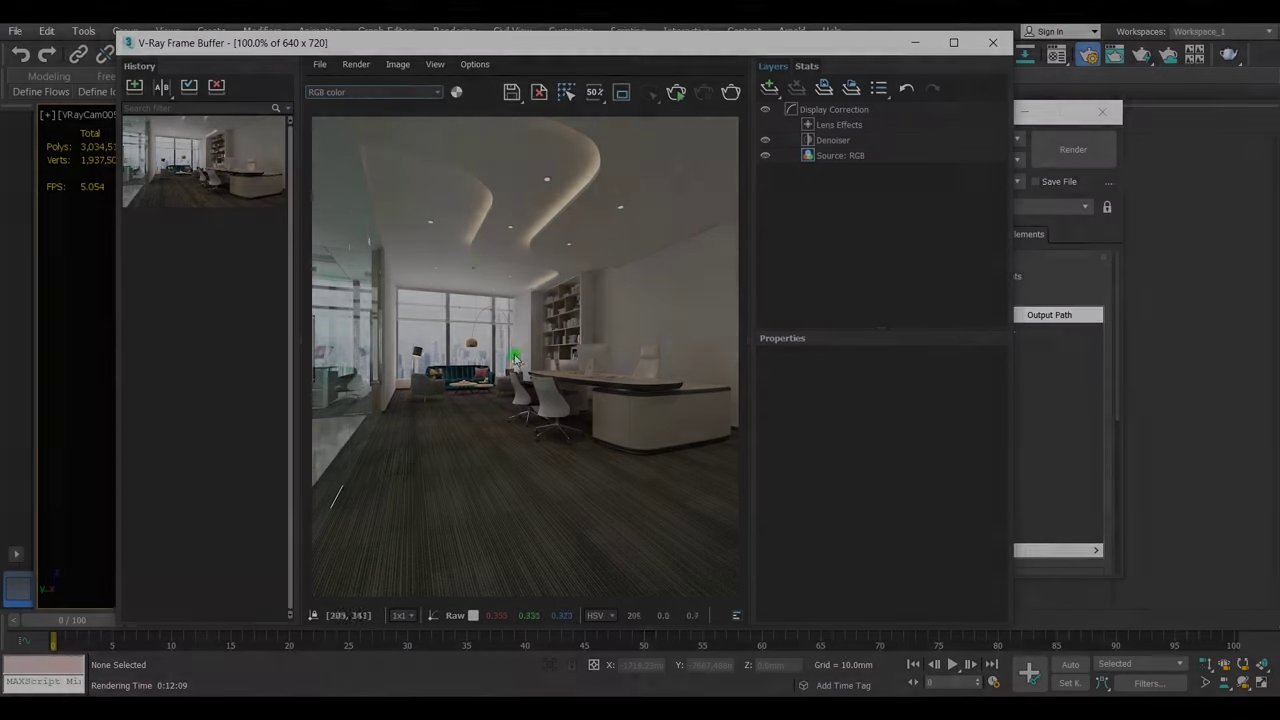